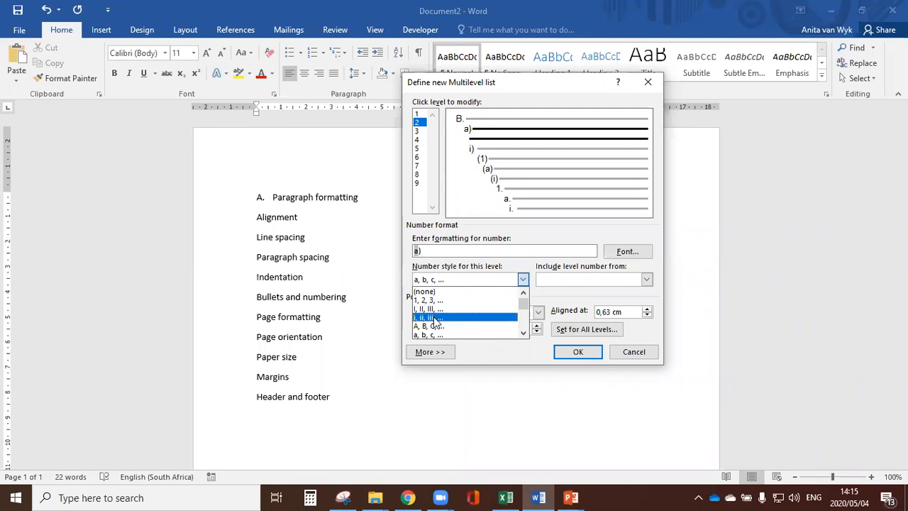
# Set the level 2 number style to i, ii, iii and accept the default indents for all list levels
pyautogui.click(435, 319)
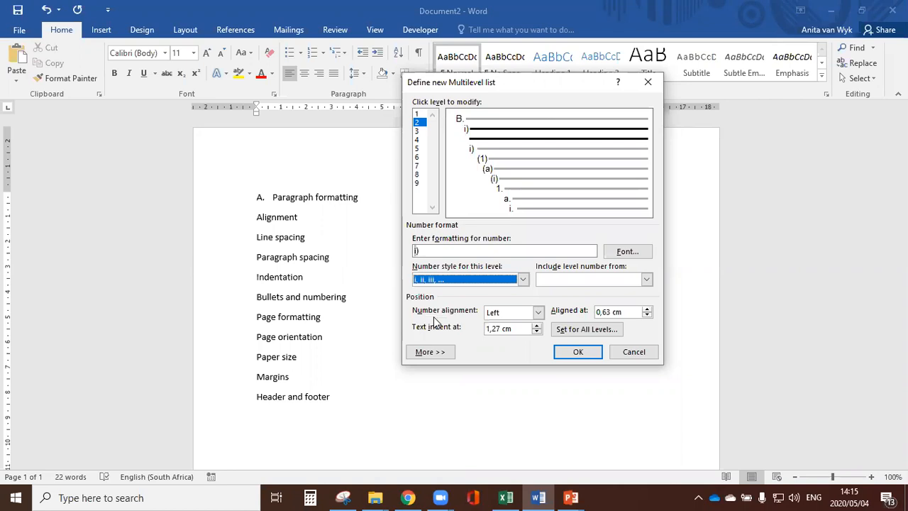
pyautogui.click(575, 330)
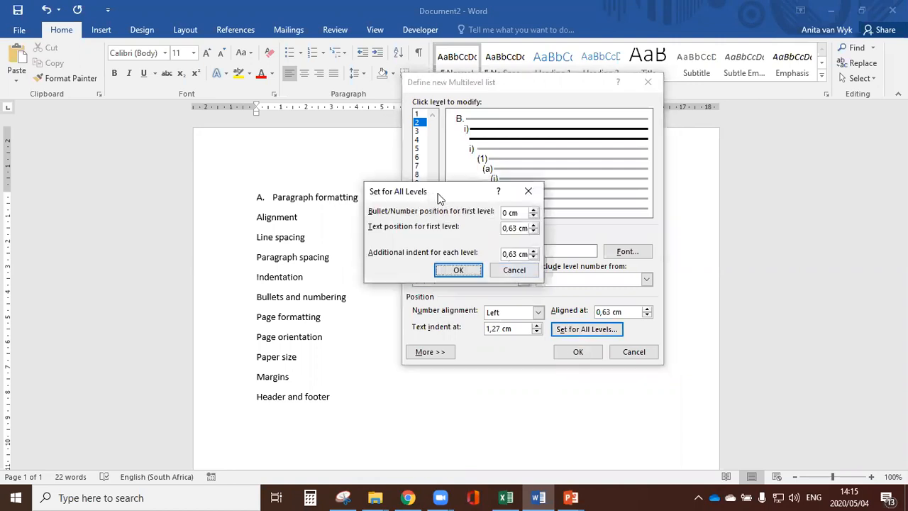
pyautogui.moveTo(439, 199); pyautogui.dragTo(508, 184)
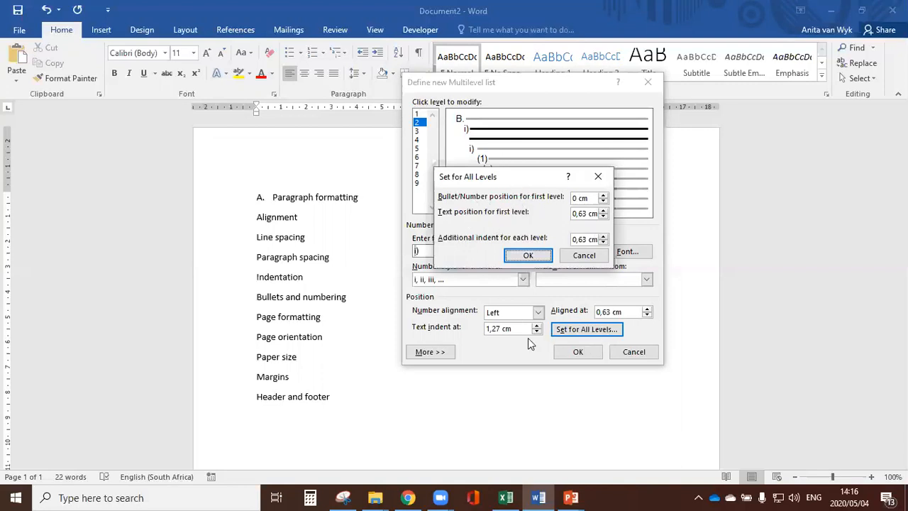
pyautogui.click(527, 257)
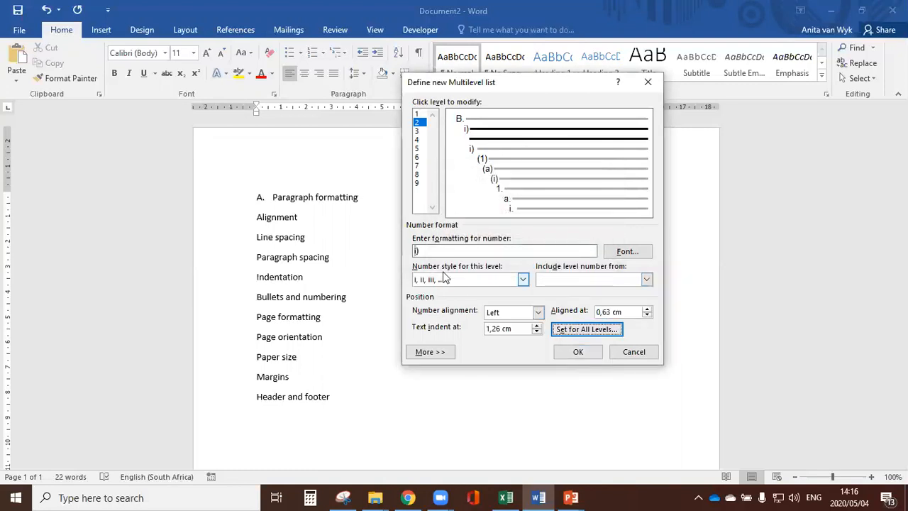
# Replace the bracket after the level 2 number with a full stop, reaccept the all-level indents and apply the multilevel list to Alignment
pyautogui.click(423, 252)
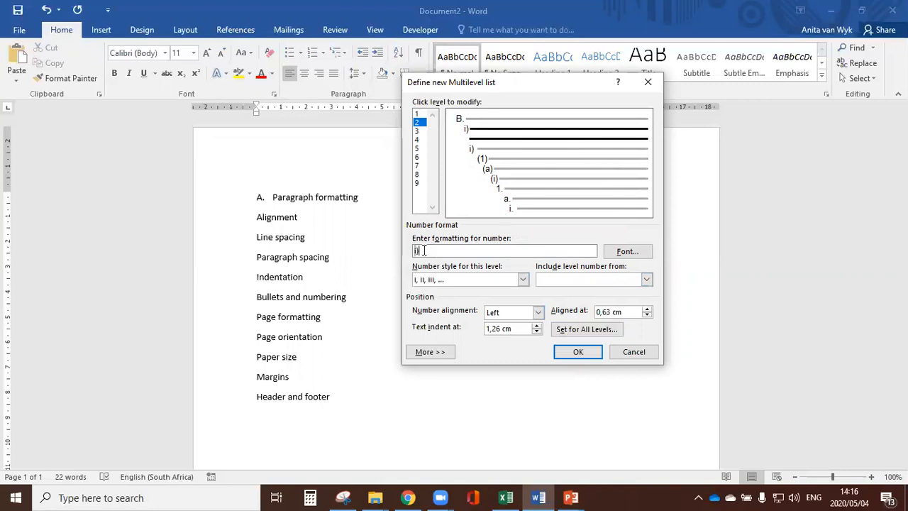
pyautogui.press('BackSpace')
pyautogui.write('.')
pyautogui.click(565, 330)
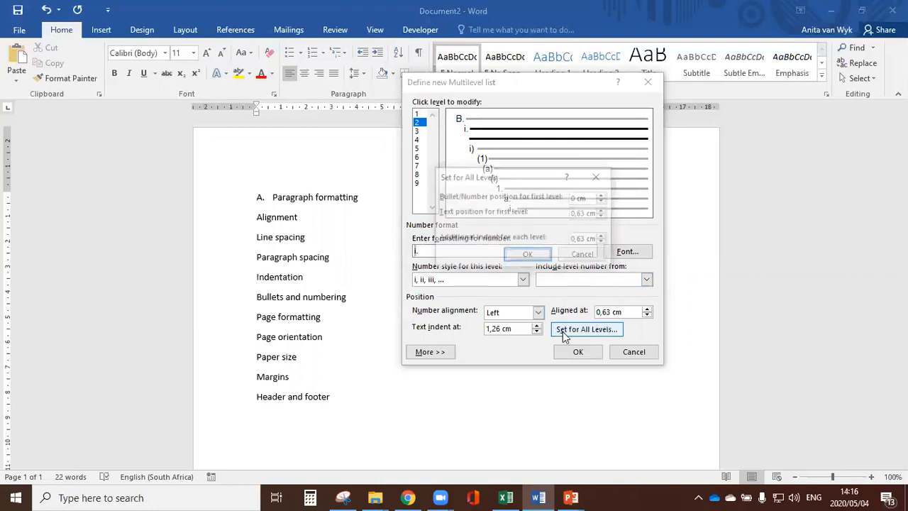
pyautogui.click(530, 256)
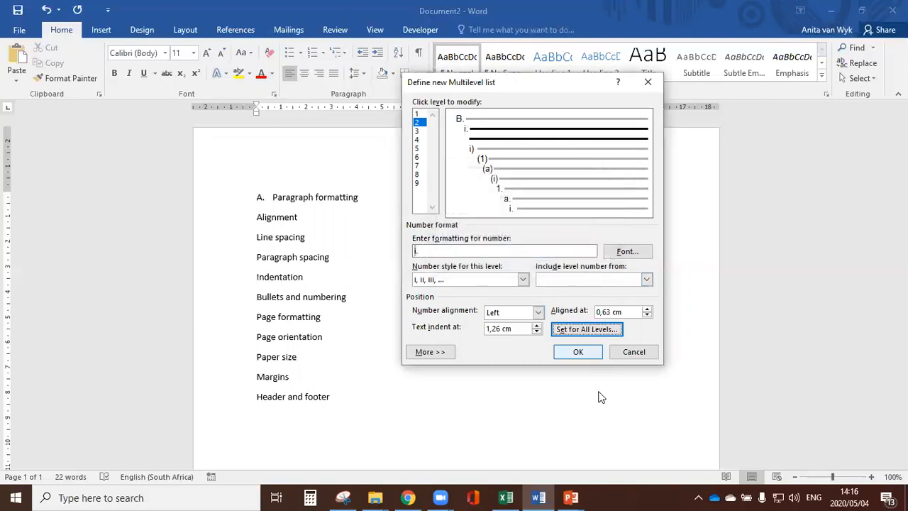
pyautogui.click(578, 351)
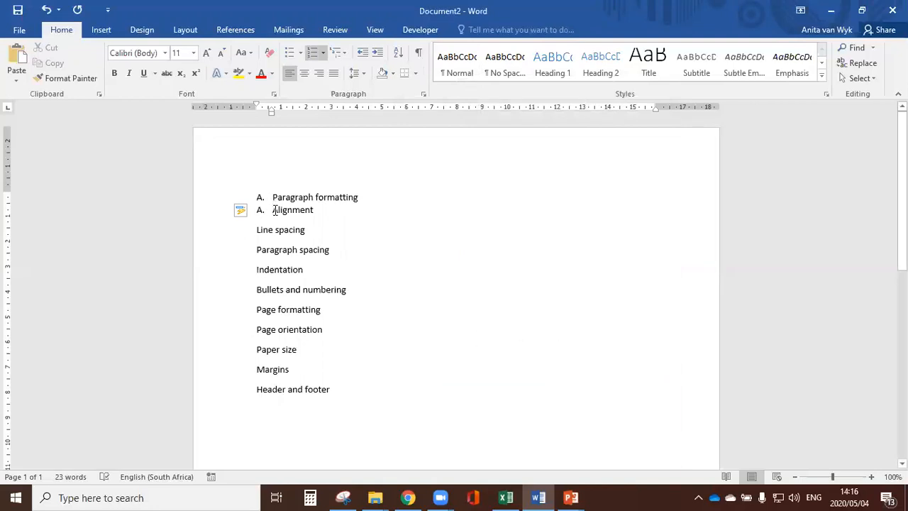
# Remove the separate numbering from Alignment and make it a second-level item of the list under Paragraph formatting
pyautogui.press('Tab')
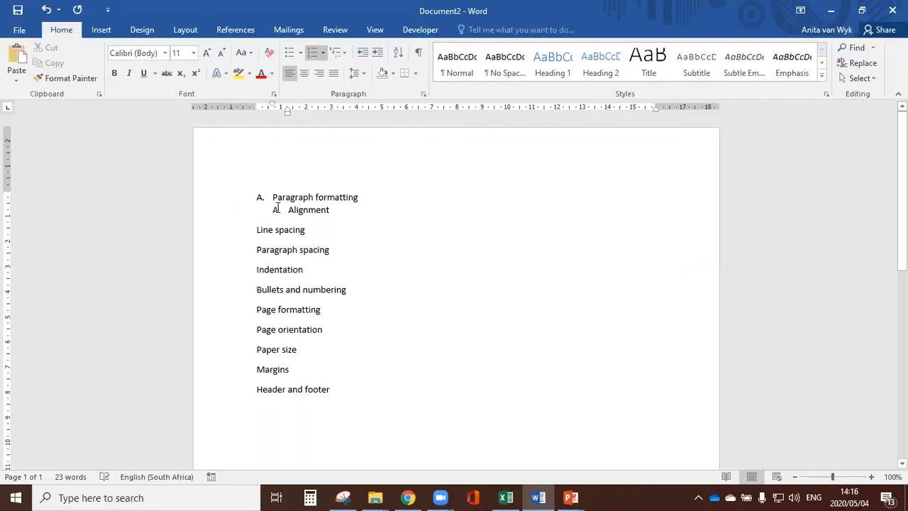
pyautogui.press('BackSpace')
pyautogui.press('BackSpace')
pyautogui.press('BackSpace')
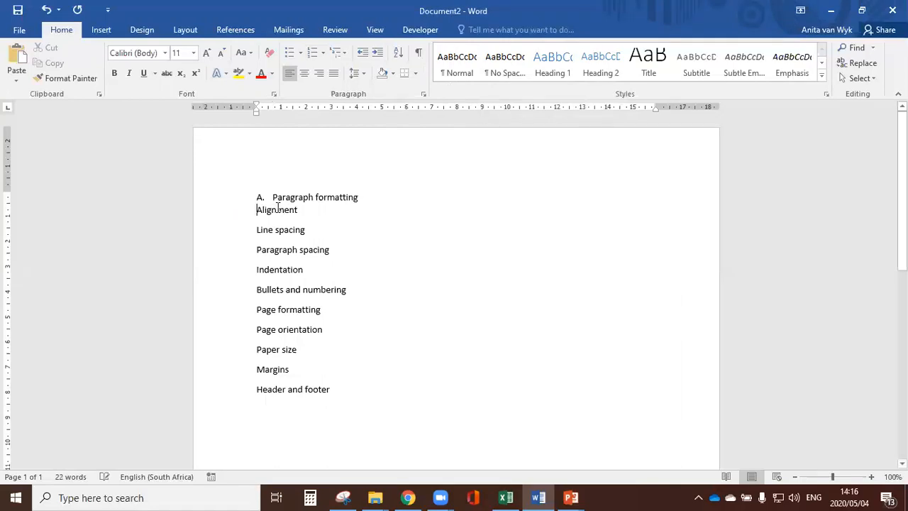
pyautogui.press('Return')
pyautogui.press('Tab')
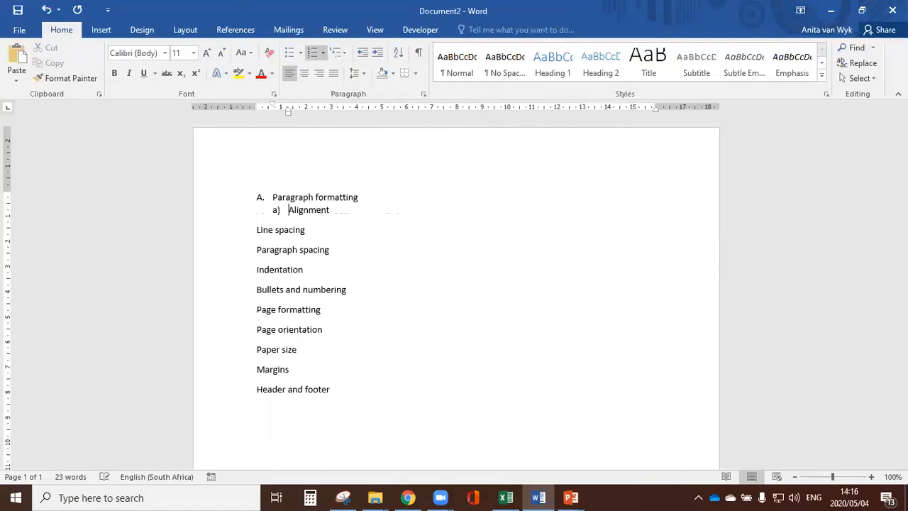
# Define a new multilevel list from the Alignment item, with level 2 numbered i, ii, iii and followed by a full stop
pyautogui.click(345, 54)
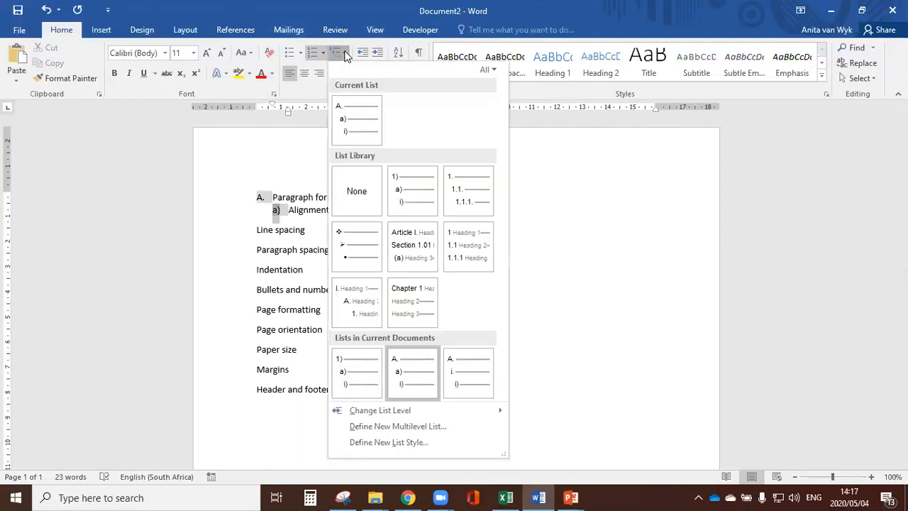
pyautogui.click(361, 425)
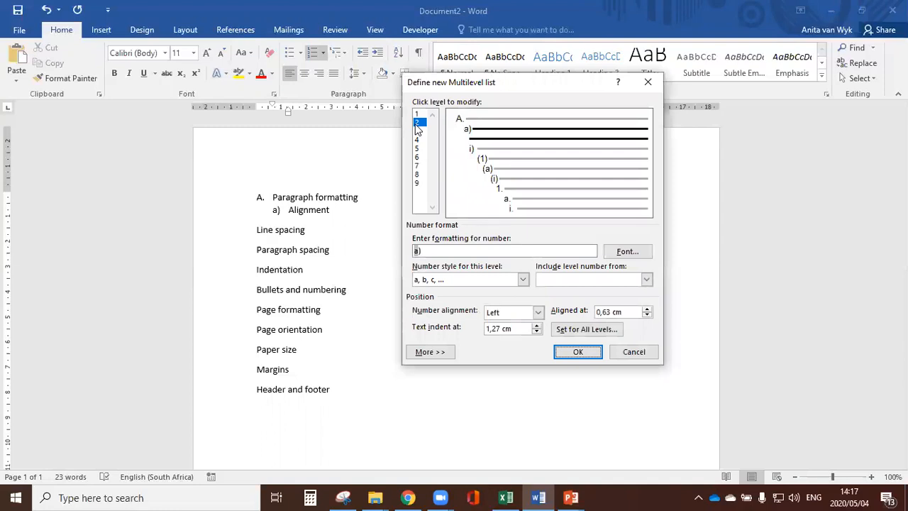
pyautogui.click(523, 280)
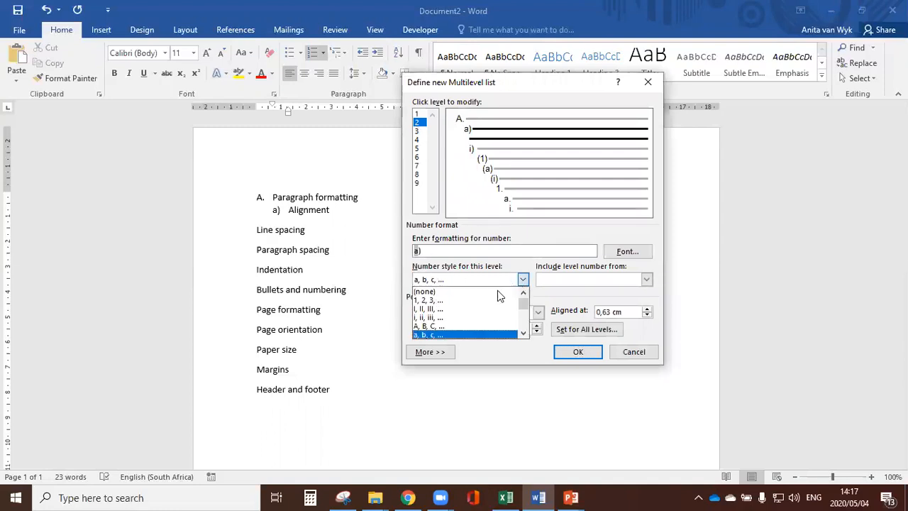
pyautogui.click(468, 318)
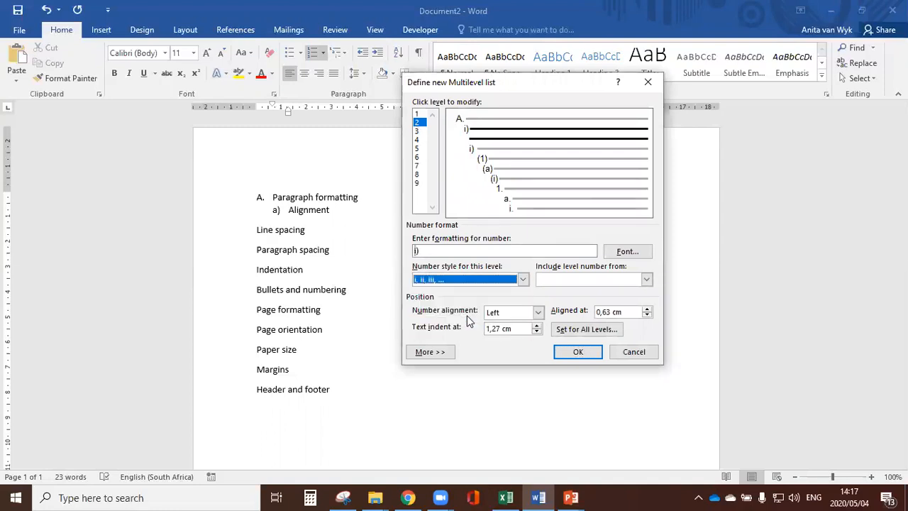
pyautogui.click(418, 250)
pyautogui.press('BackSpace')
pyautogui.write('.')
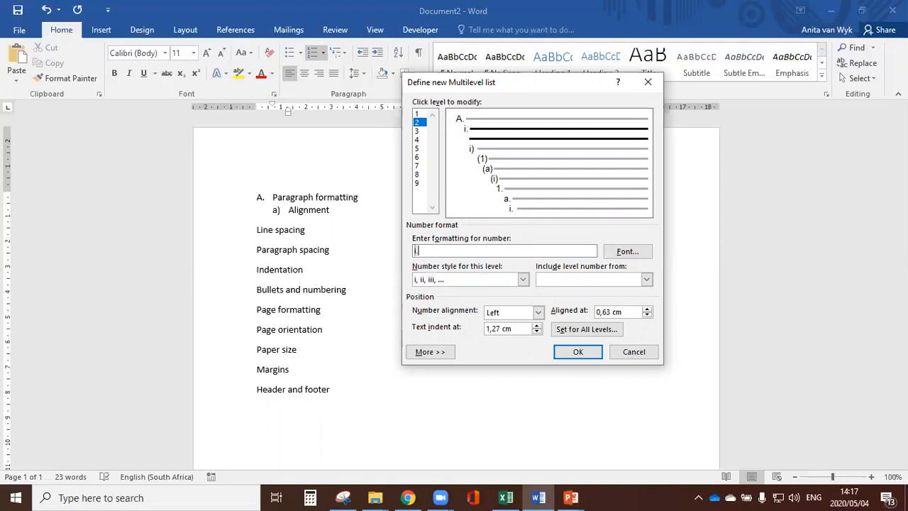
# Accept the default indents for all levels and apply the new multilevel list definition
pyautogui.click(586, 331)
pyautogui.click(579, 256)
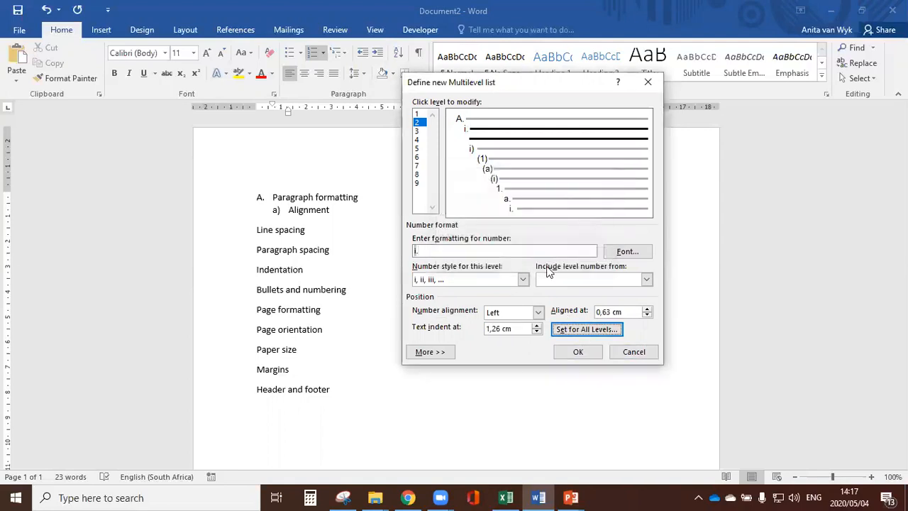
pyautogui.click(579, 352)
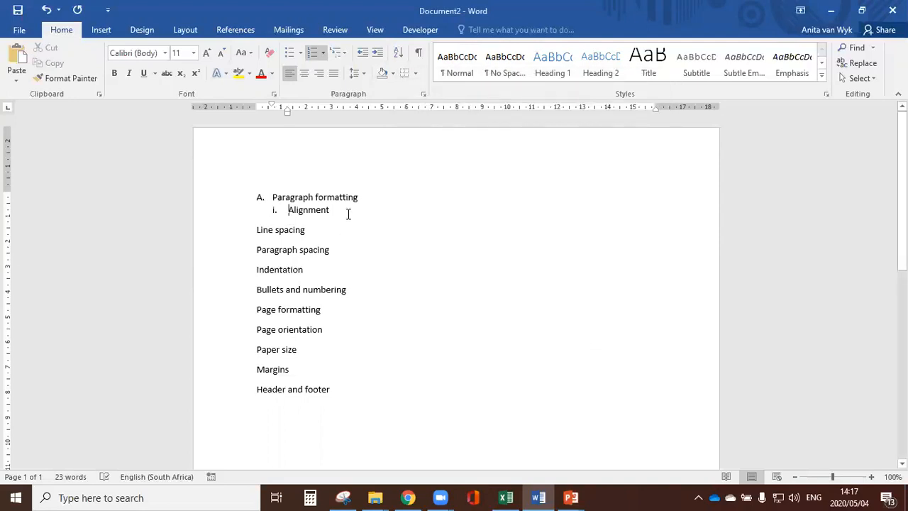
# Undo the list redefinition and the line split, and re-create Alignment as a second-level item under Paragraph formatting
pyautogui.hotkey('ctrl', 'z')
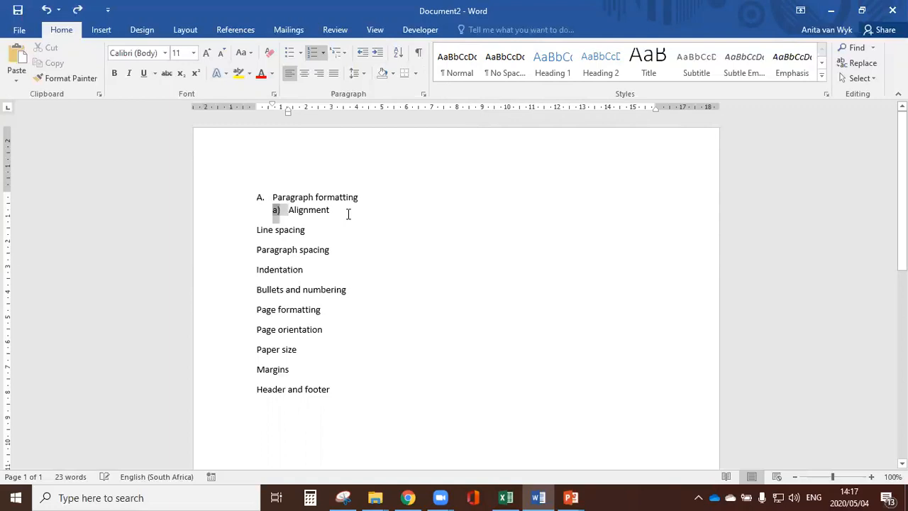
pyautogui.hotkey('ctrl', 'z')
pyautogui.hotkey('ctrl', 'z')
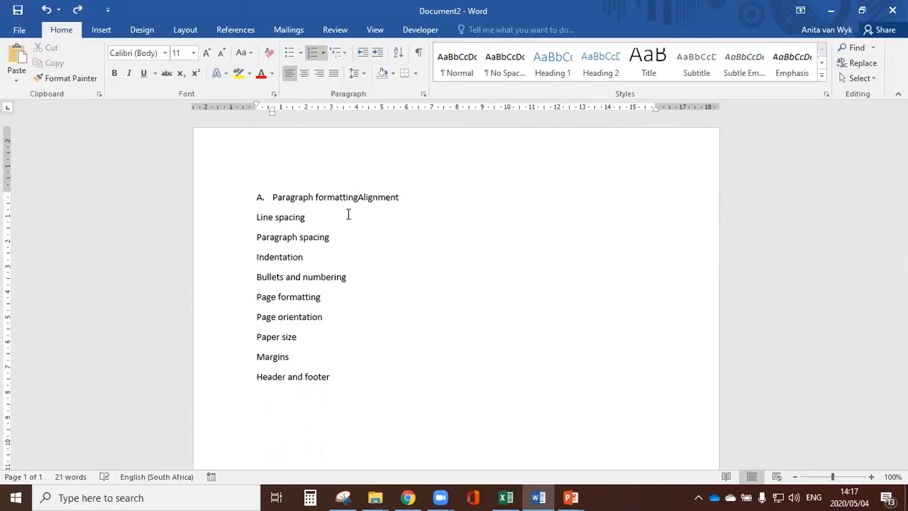
pyautogui.press('Return')
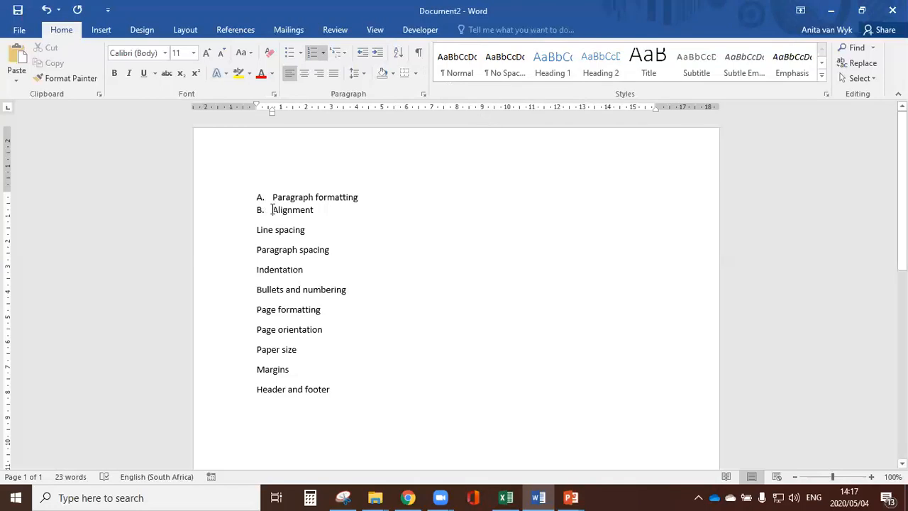
pyautogui.press('Tab')
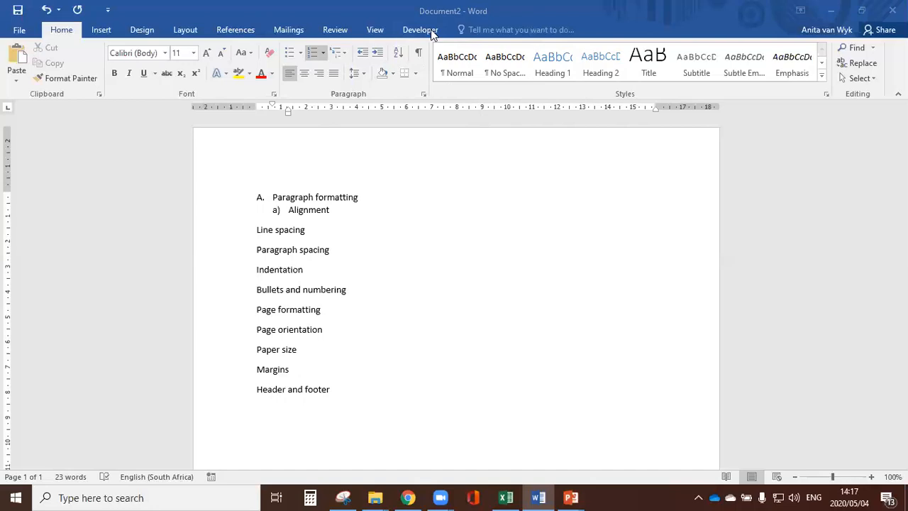
# Define a new multilevel list for Alignment again, setting level 2 to the i, ii, iii style with a full stop instead of the bracket
pyautogui.click(291, 210)
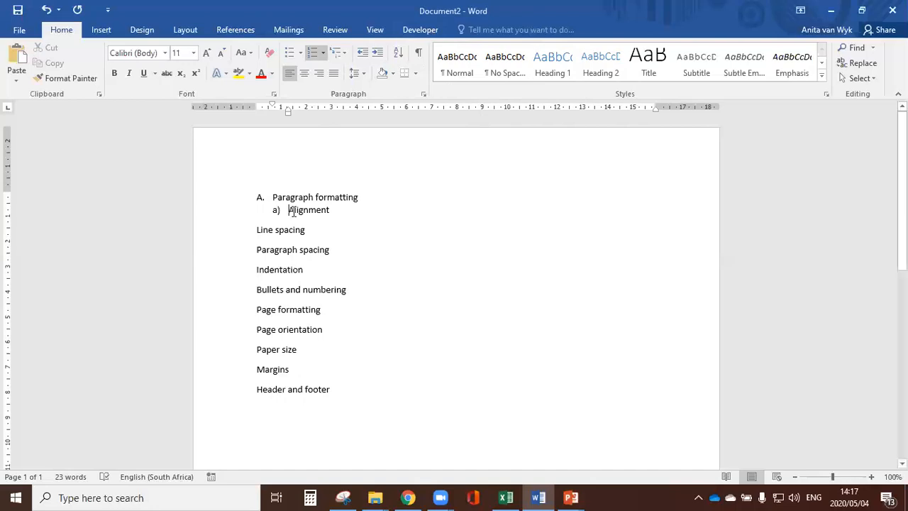
pyautogui.click(341, 53)
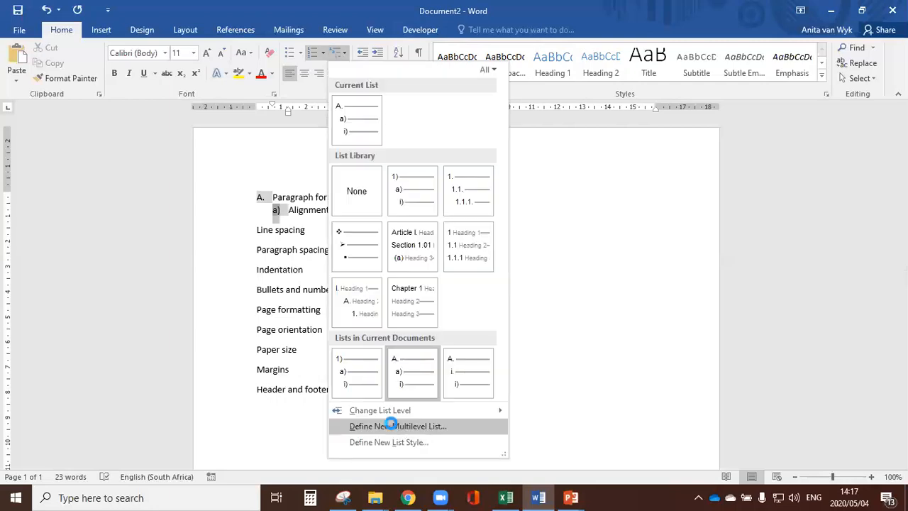
pyautogui.click(392, 426)
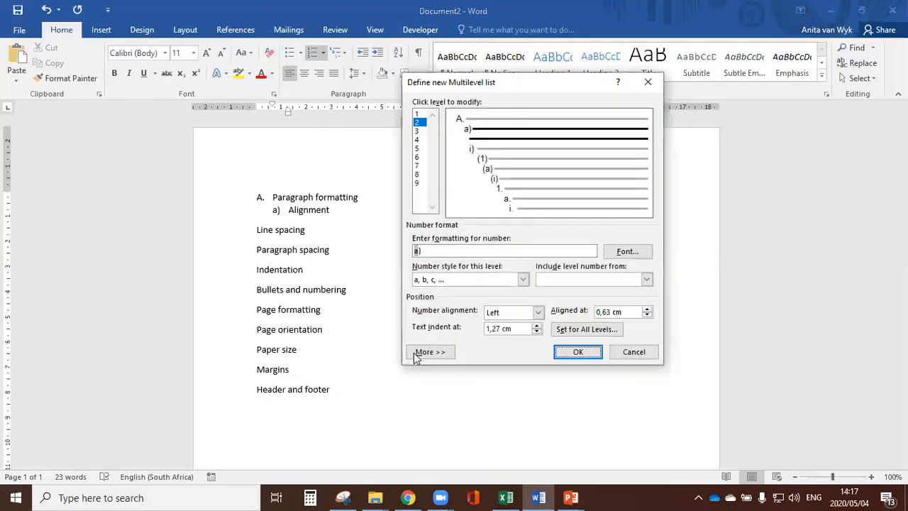
pyautogui.click(526, 279)
pyautogui.click(482, 317)
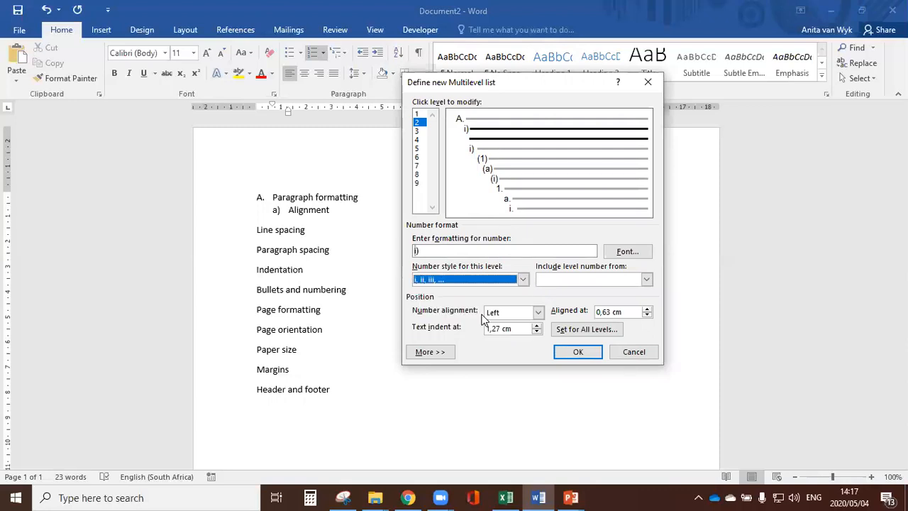
pyautogui.click(442, 249)
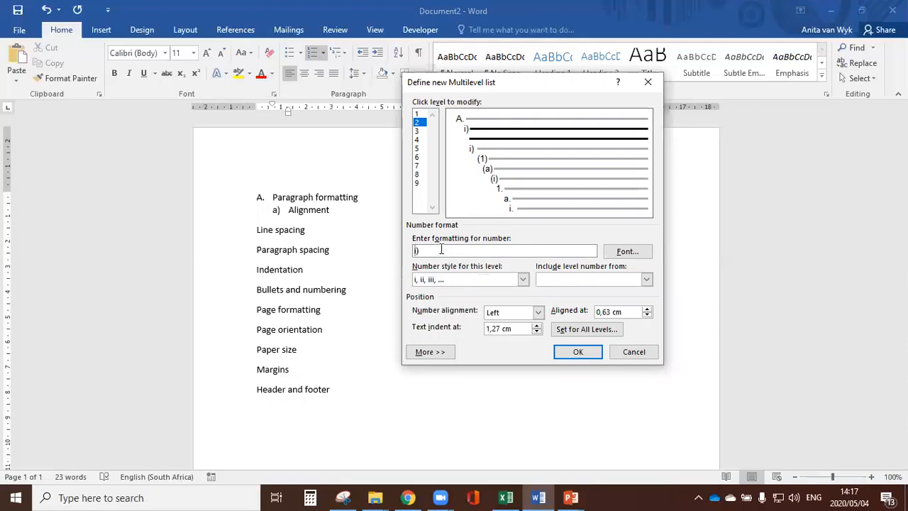
pyautogui.press('BackSpace')
# Apply the Set for All Levels indents of 0 cm, 0,63 cm and 0,63 cm, and confirm the multilevel list
pyautogui.click(571, 332)
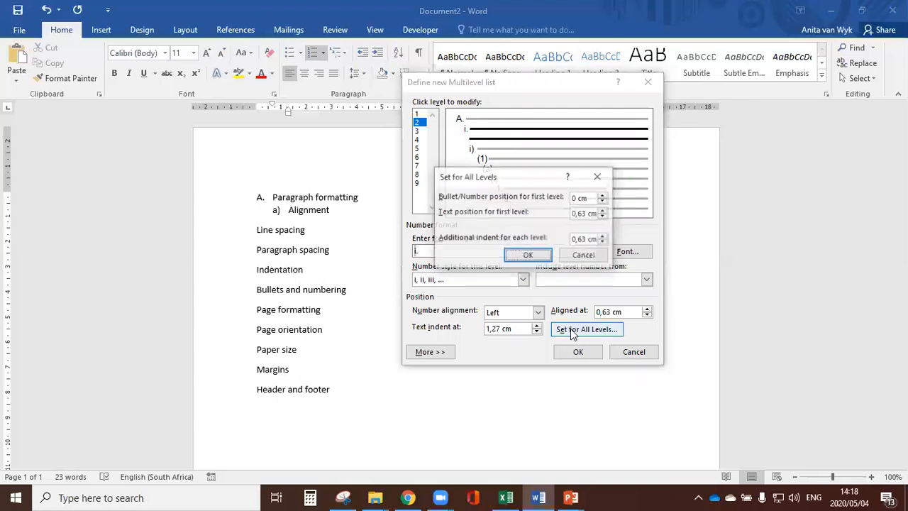
pyautogui.click(584, 257)
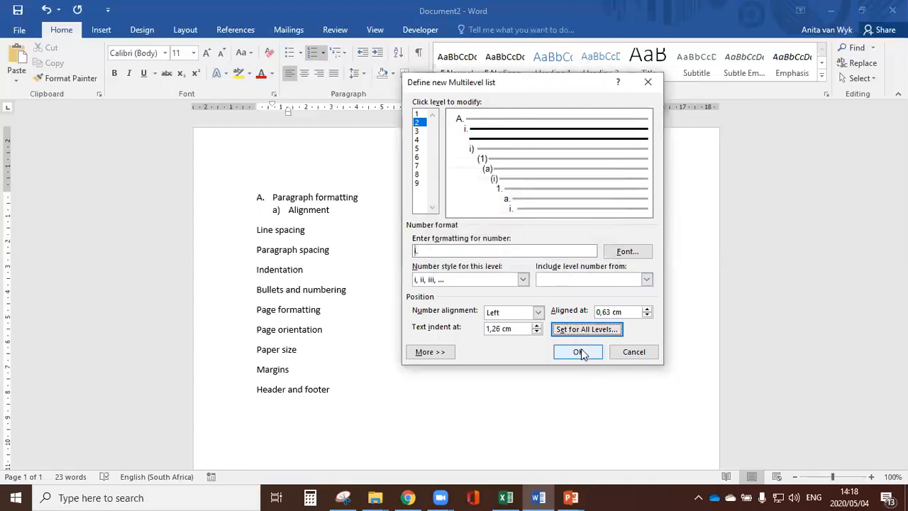
pyautogui.click(579, 352)
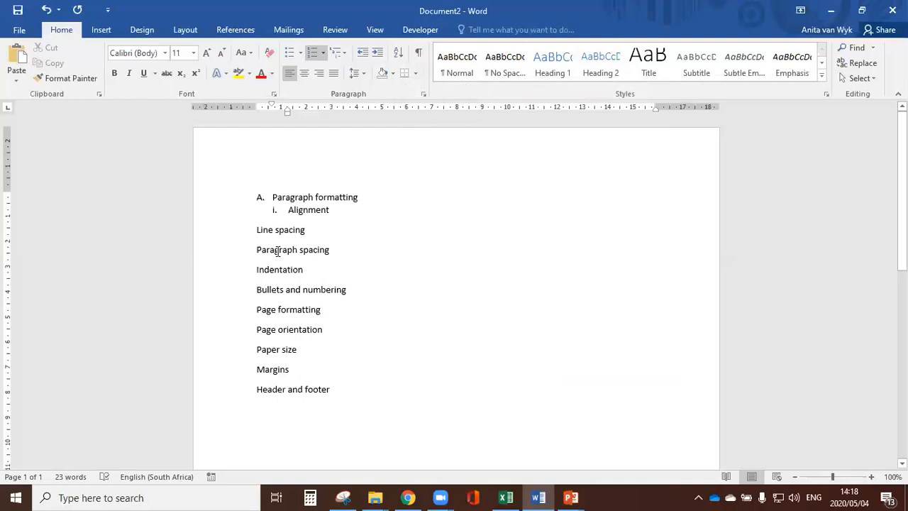
# Switch to the PowerPoint slide show with the multilevel lists slide
pyautogui.hotkey('alt', 'Tab')
pyautogui.hotkey('alt', 'Tab')
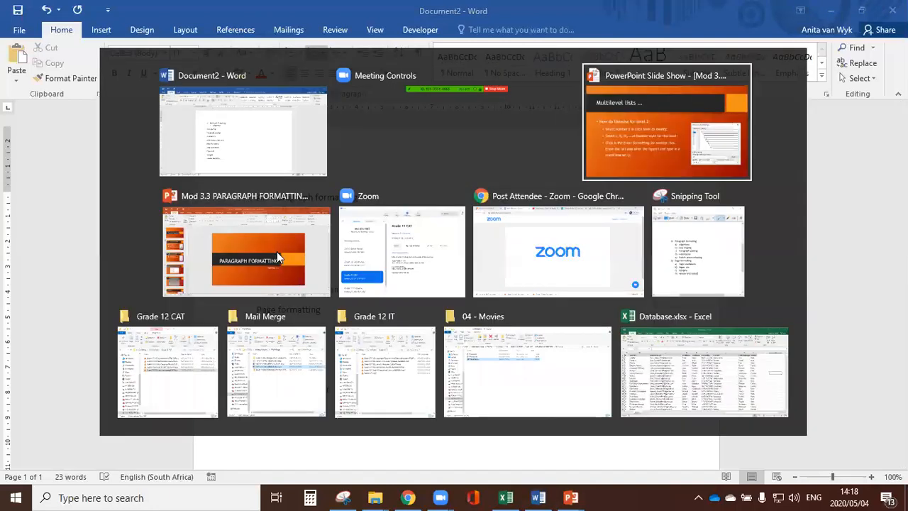